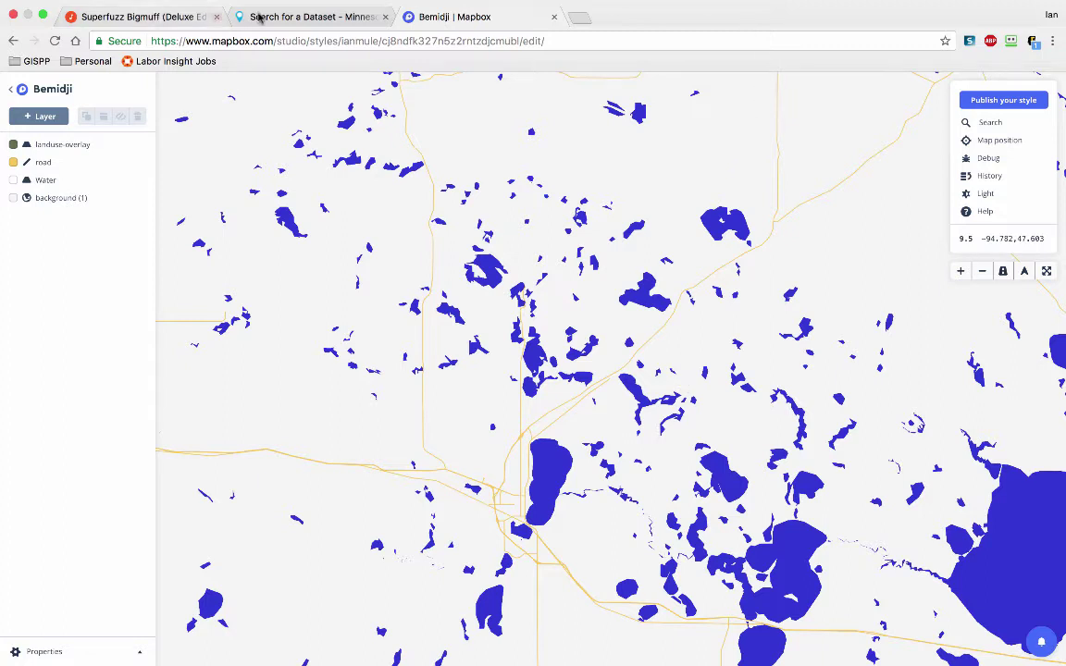
# Step: Download the Minnesota Snowmobile Trails shapefile as snowmobiles.zip into the Bemidji folder
pyautogui.click(292, 18)
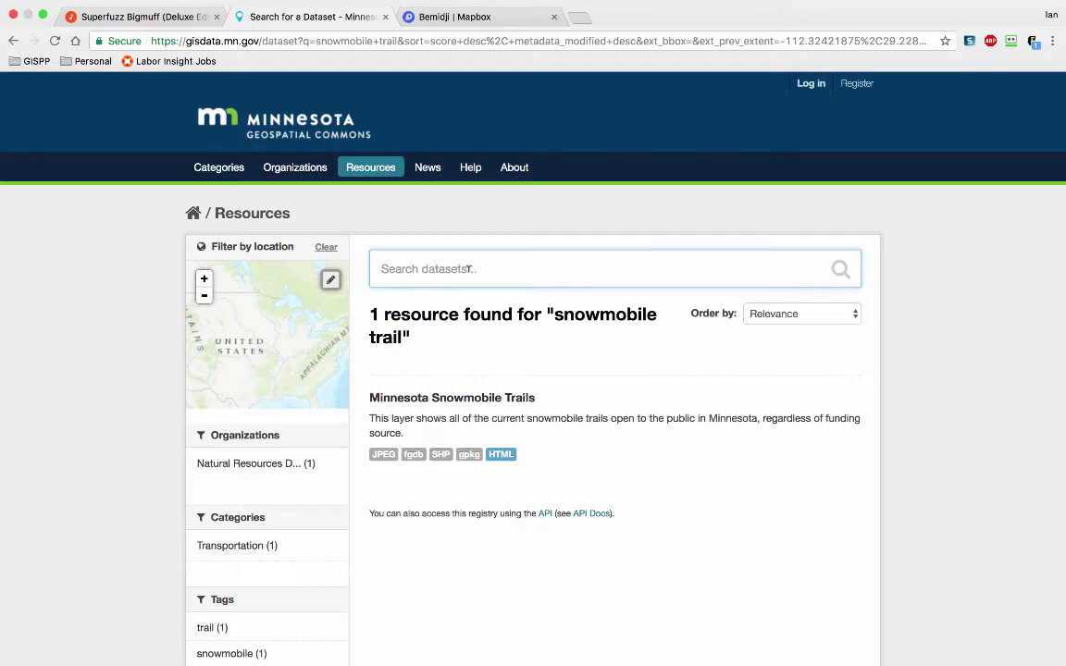
pyautogui.click(439, 459)
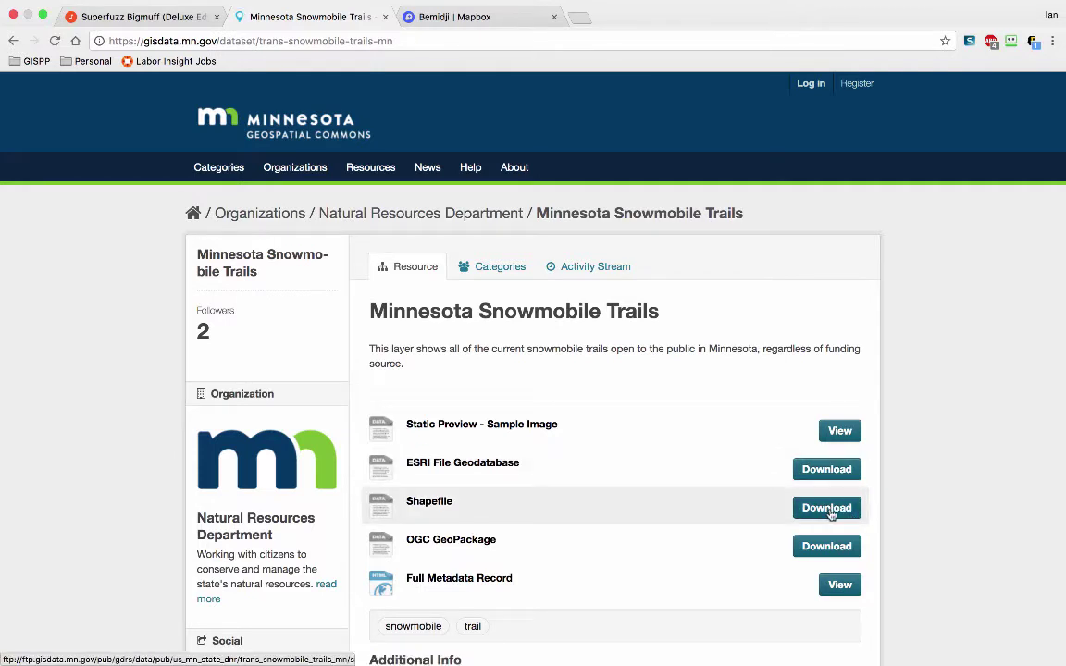
pyautogui.click(828, 509)
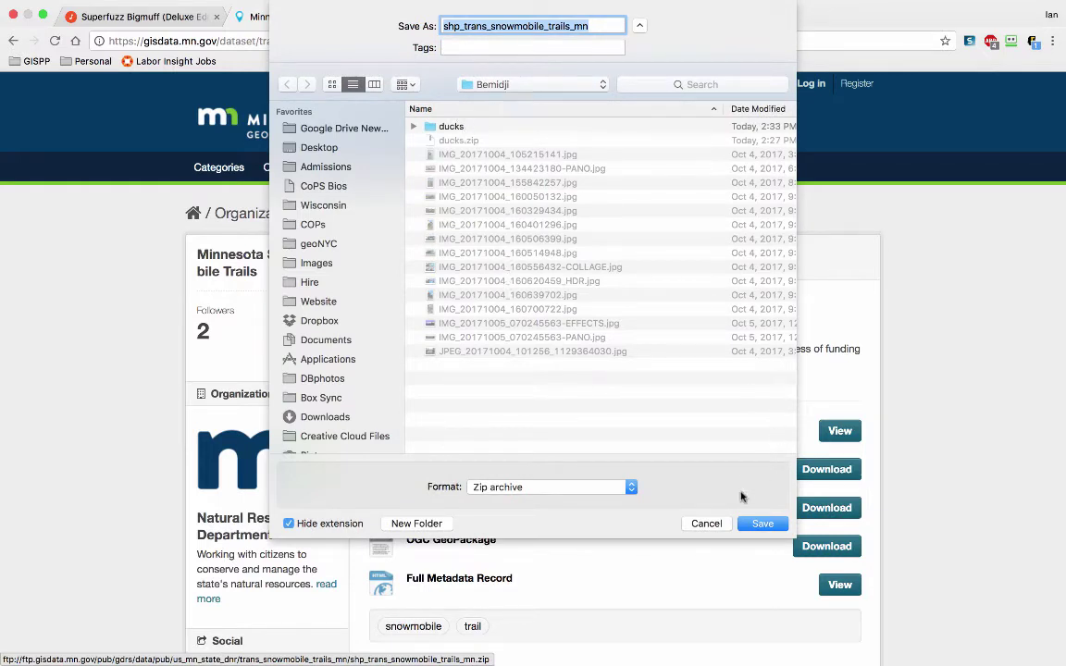
pyautogui.write('snowmobiles')
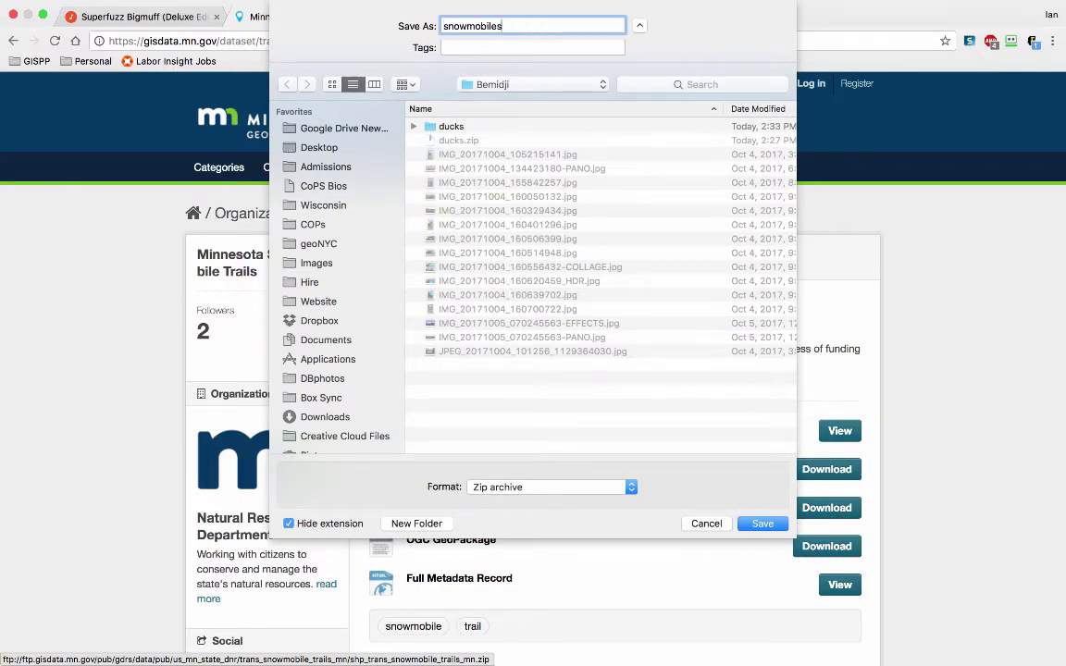
pyautogui.press('Return')
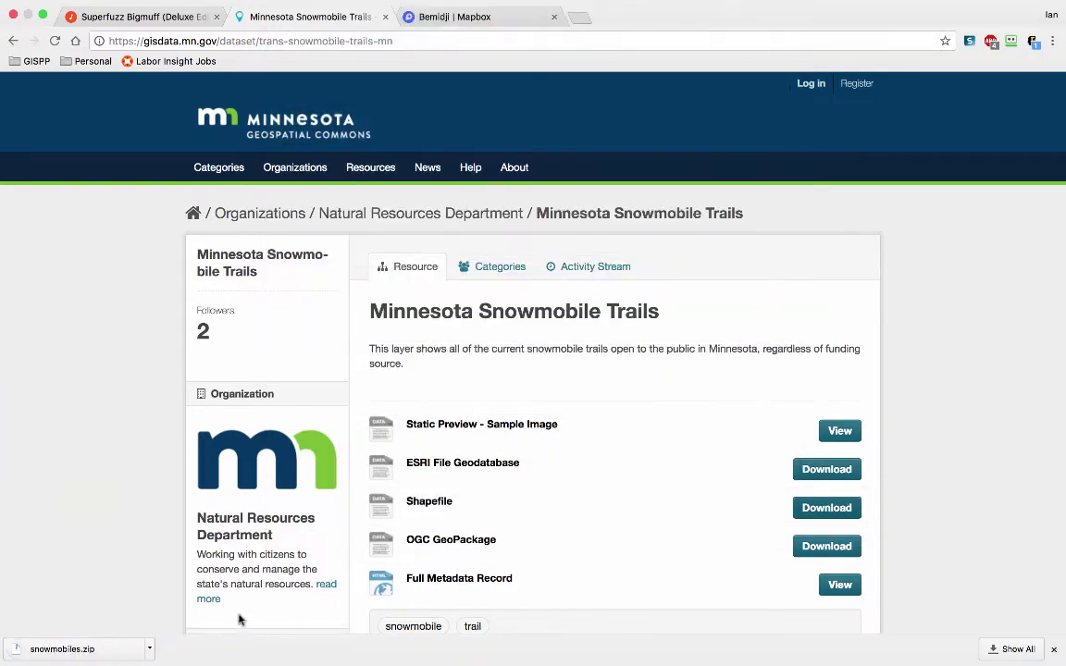
# Step: Unzip snowmobiles.zip, check the snowmobile_trails_mn shapefile parts, then select snowmobiles.zip in Bemidji
pyautogui.click(68, 651)
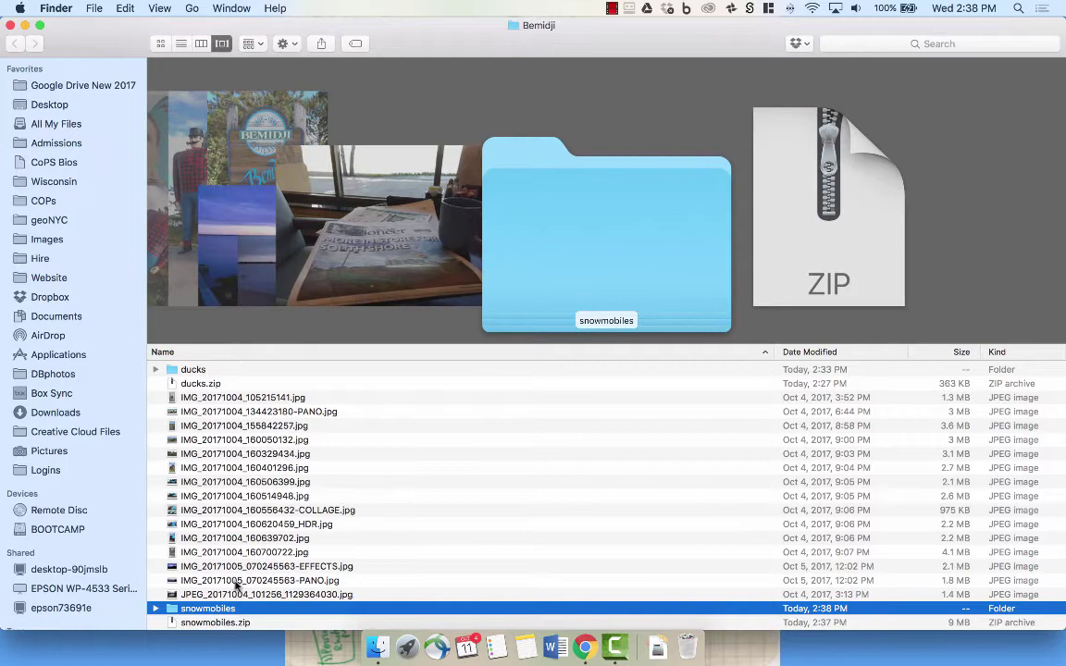
pyautogui.doubleClick(222, 609)
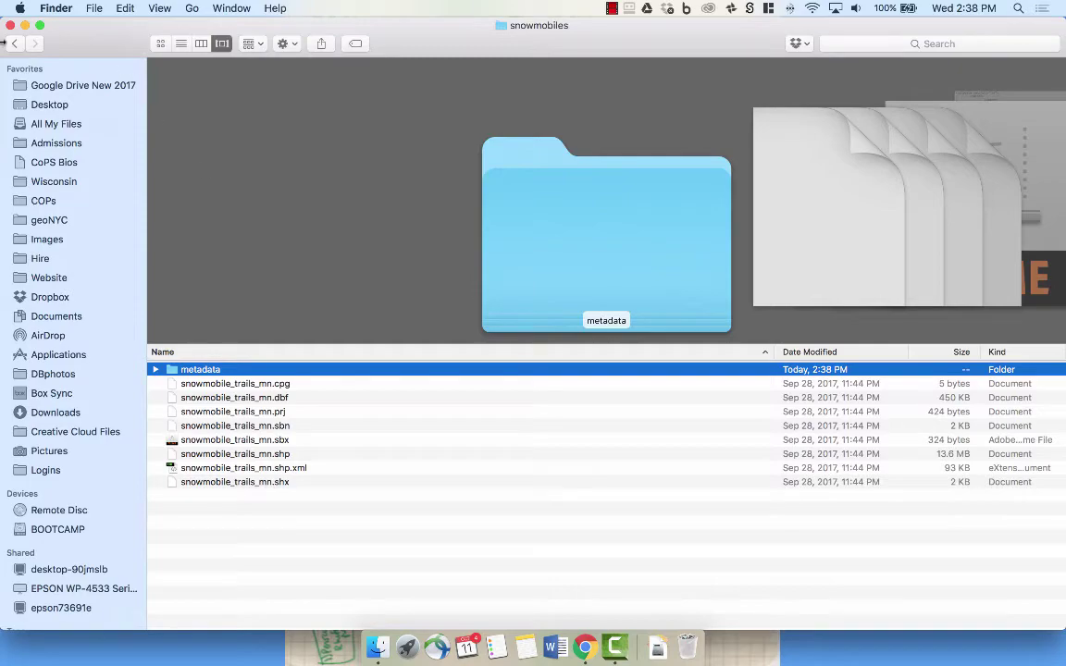
pyautogui.click(14, 43)
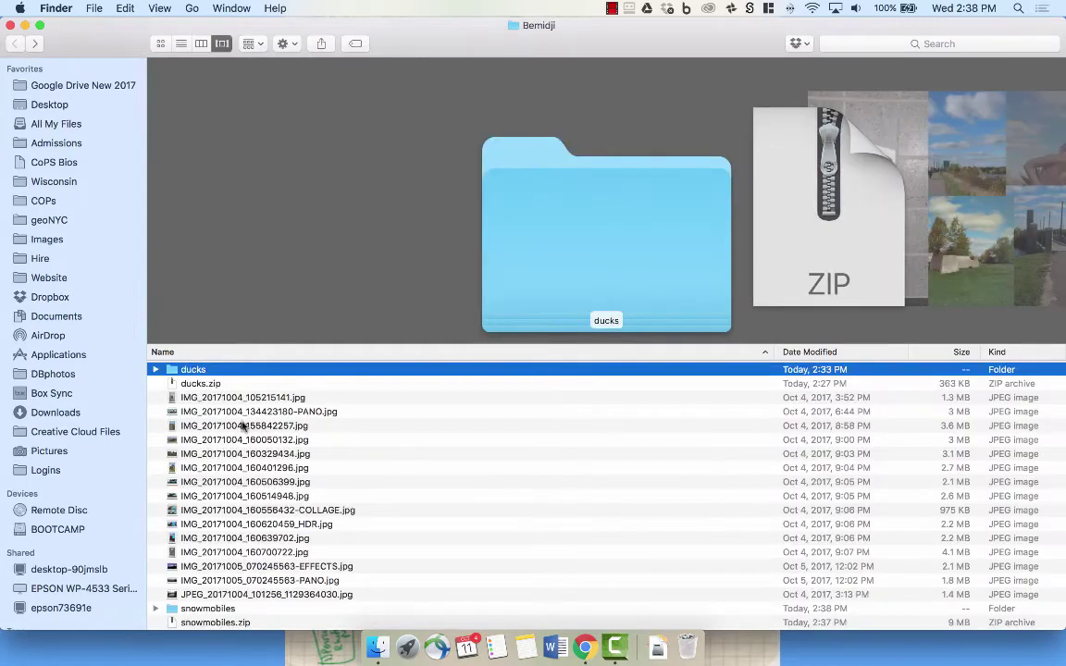
pyautogui.scroll(-2, 250, 454)
pyautogui.click(218, 622)
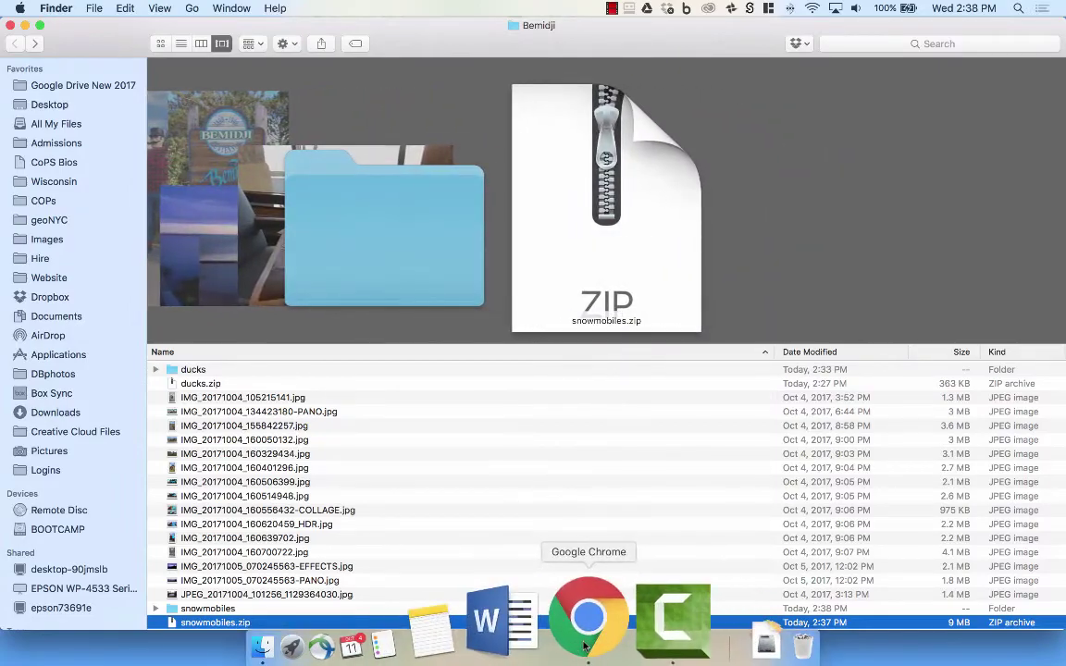
# Step: Return to the Bemidji style editor in the browser and start adding a new layer
pyautogui.click(585, 640)
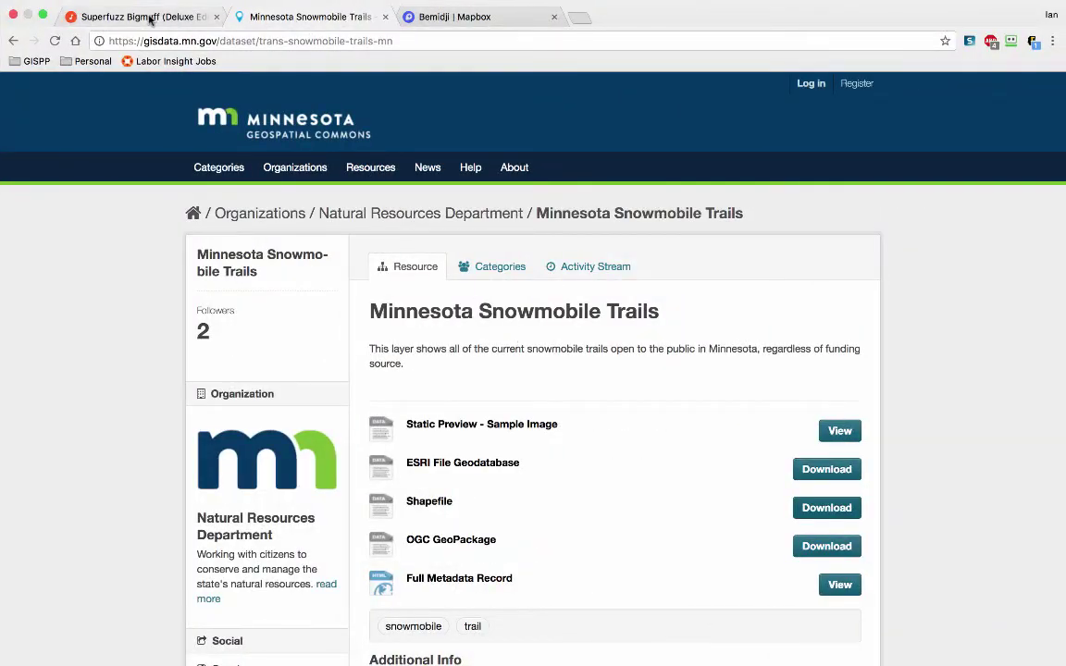
pyautogui.click(456, 17)
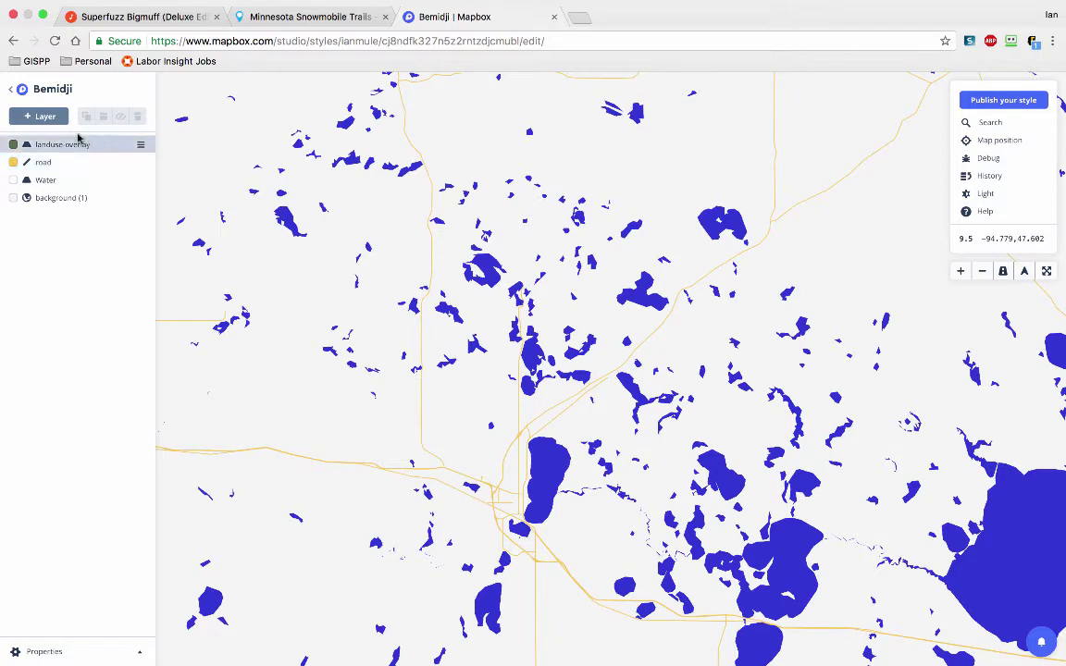
pyautogui.click(31, 121)
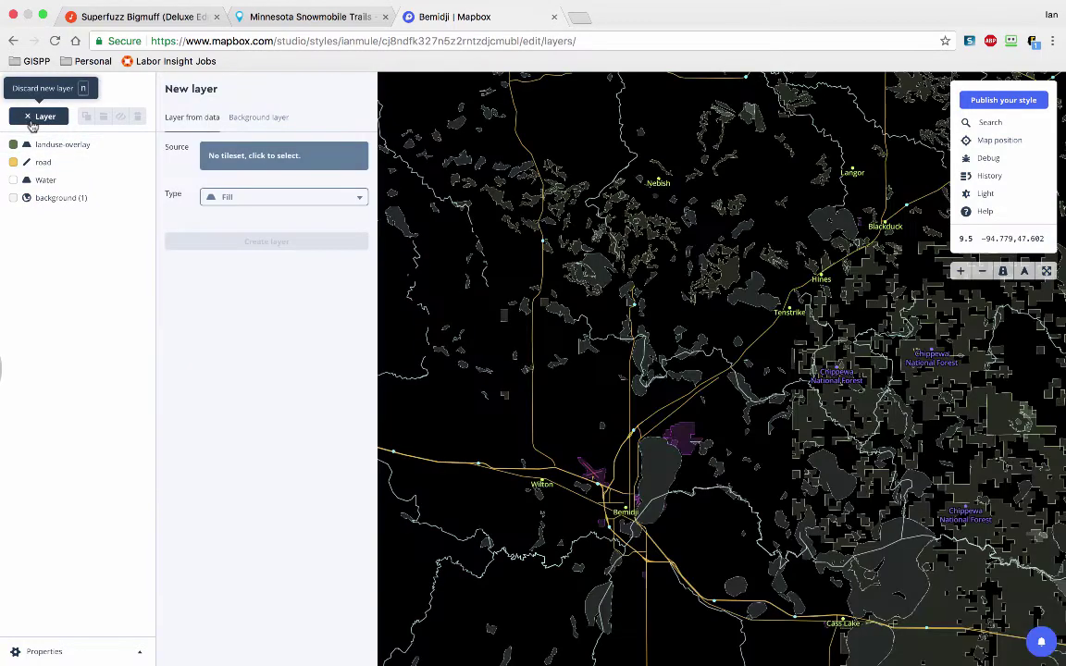
# Step: Attach snowmobiles.zip as the file for a new tileset source
pyautogui.click(270, 158)
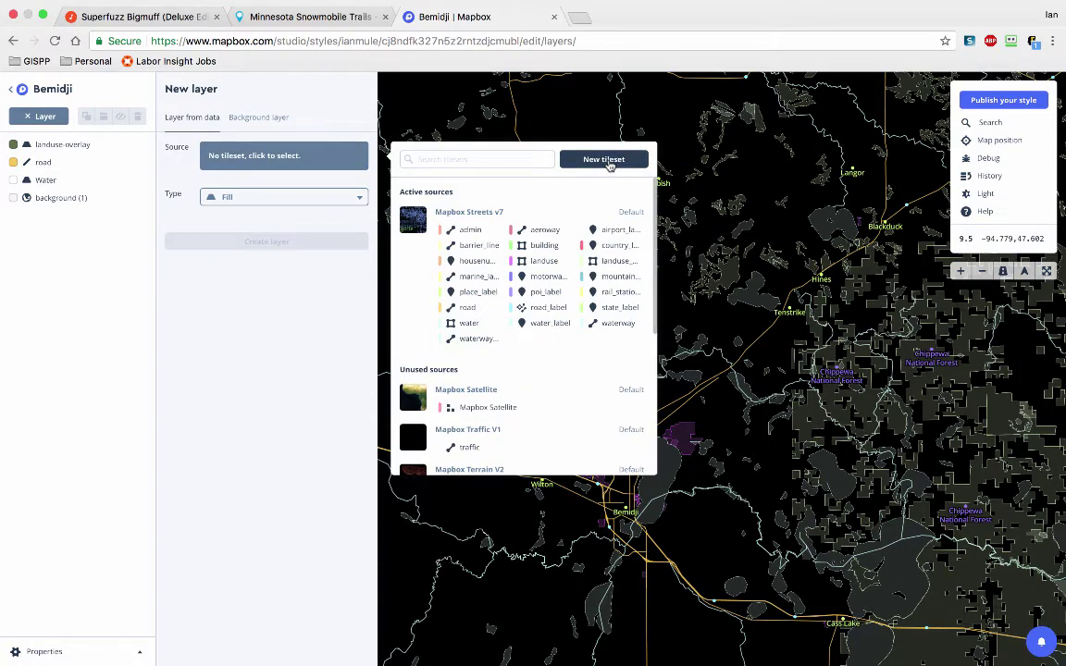
pyautogui.click(607, 160)
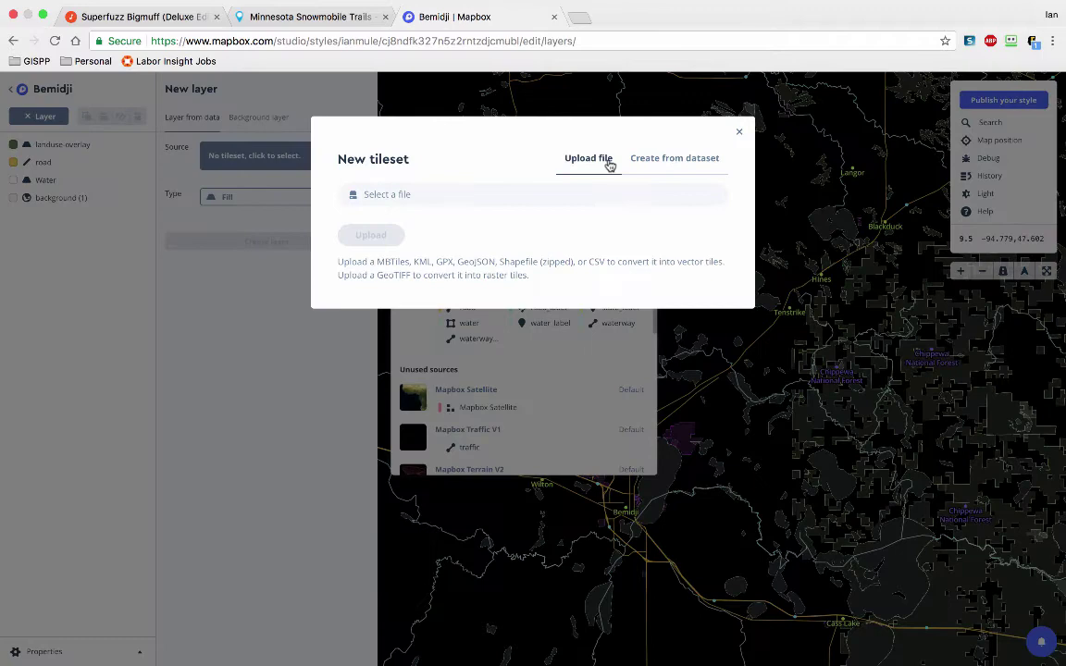
pyautogui.click(390, 198)
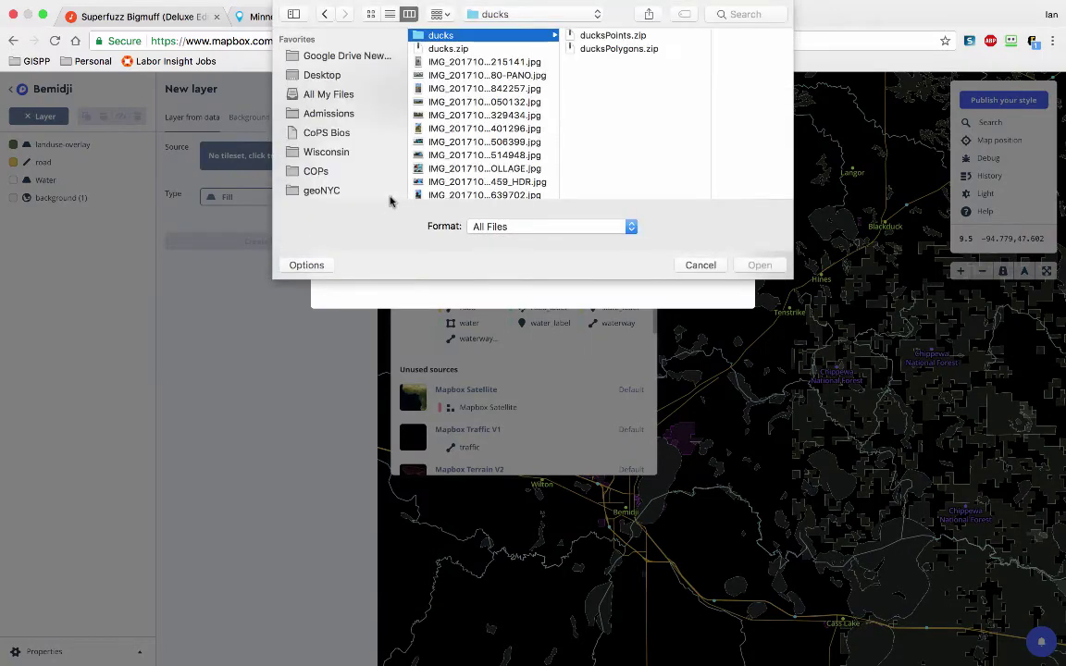
pyautogui.moveTo(379, 2)
pyautogui.scroll(-5, 486, 166)
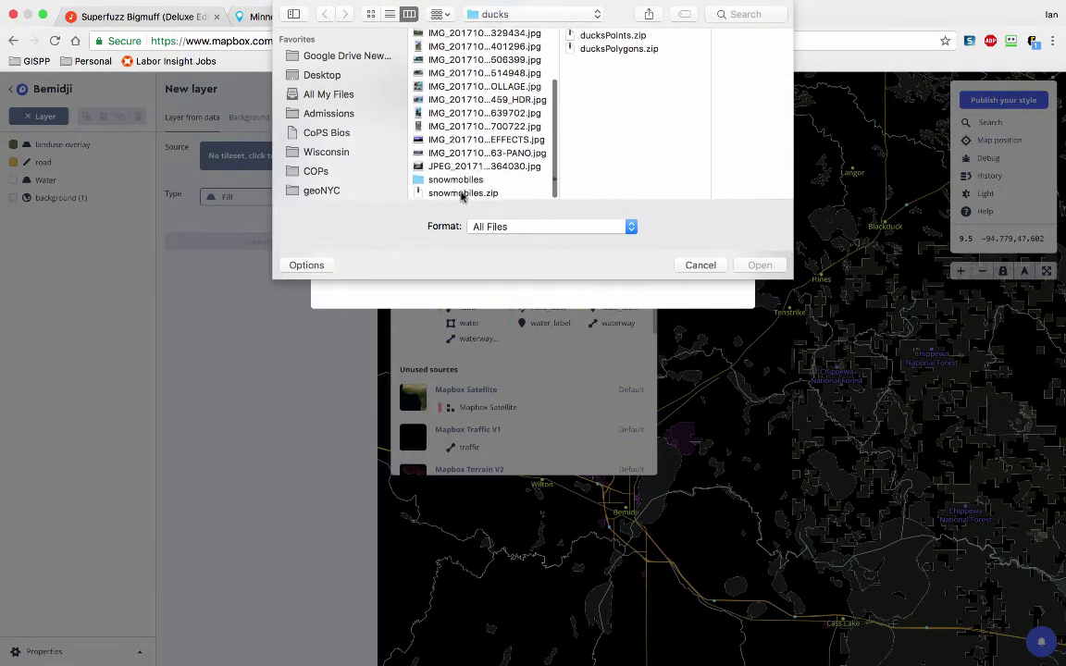
pyautogui.click(461, 194)
pyautogui.click(758, 264)
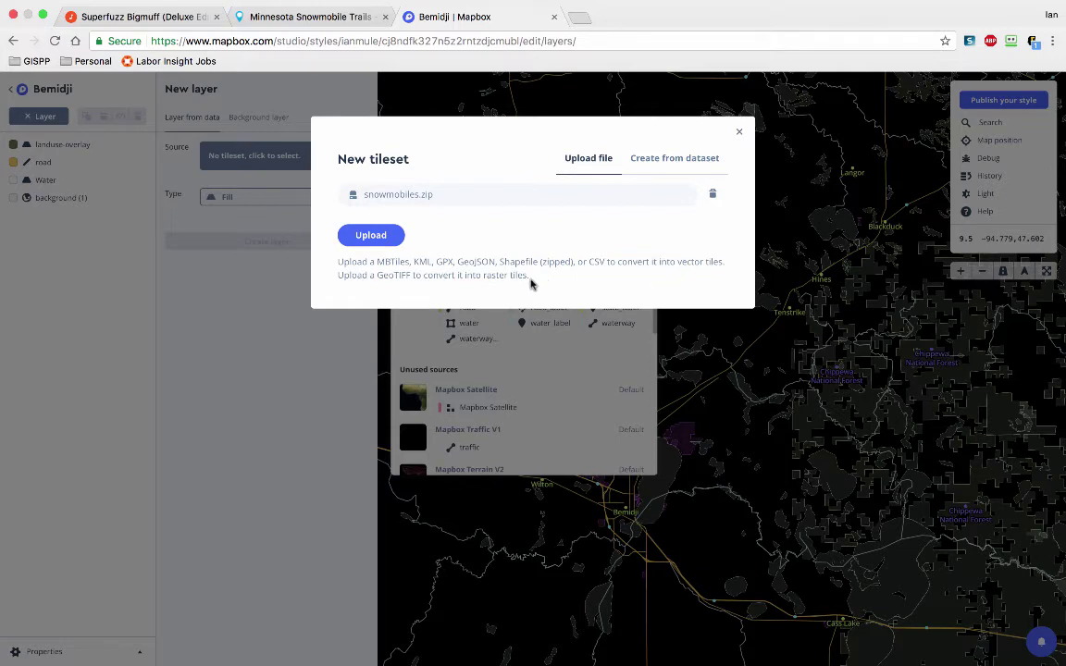
# Step: Upload snowmobiles.zip, clear the finished upload notices, and find snowmobiles-84ord2 in the tileset list
pyautogui.click(371, 235)
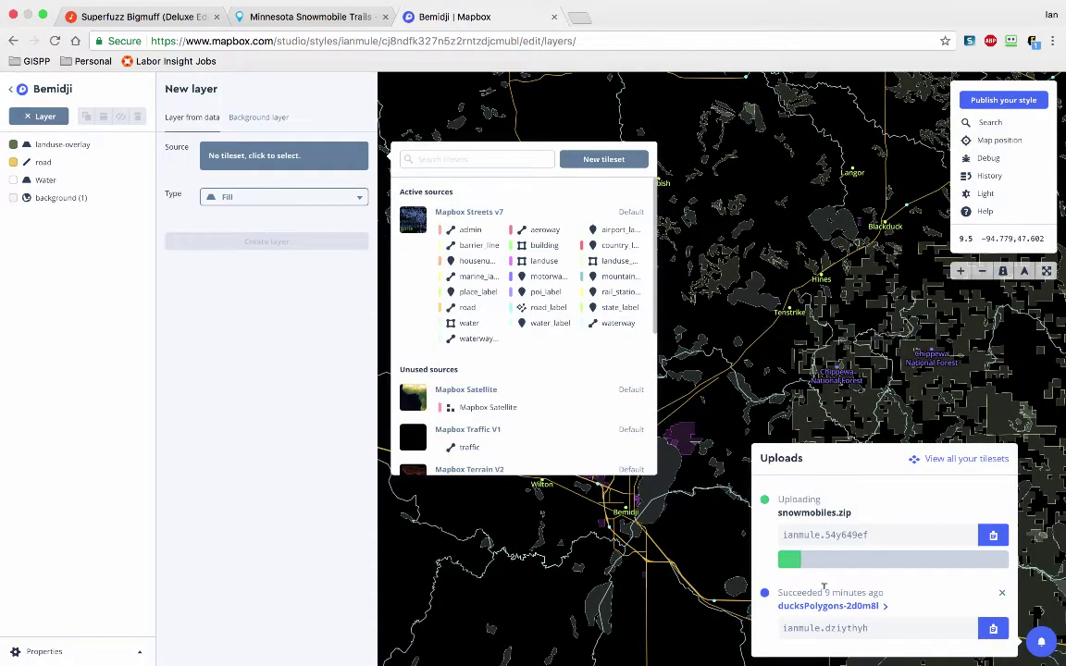
pyautogui.click(1004, 596)
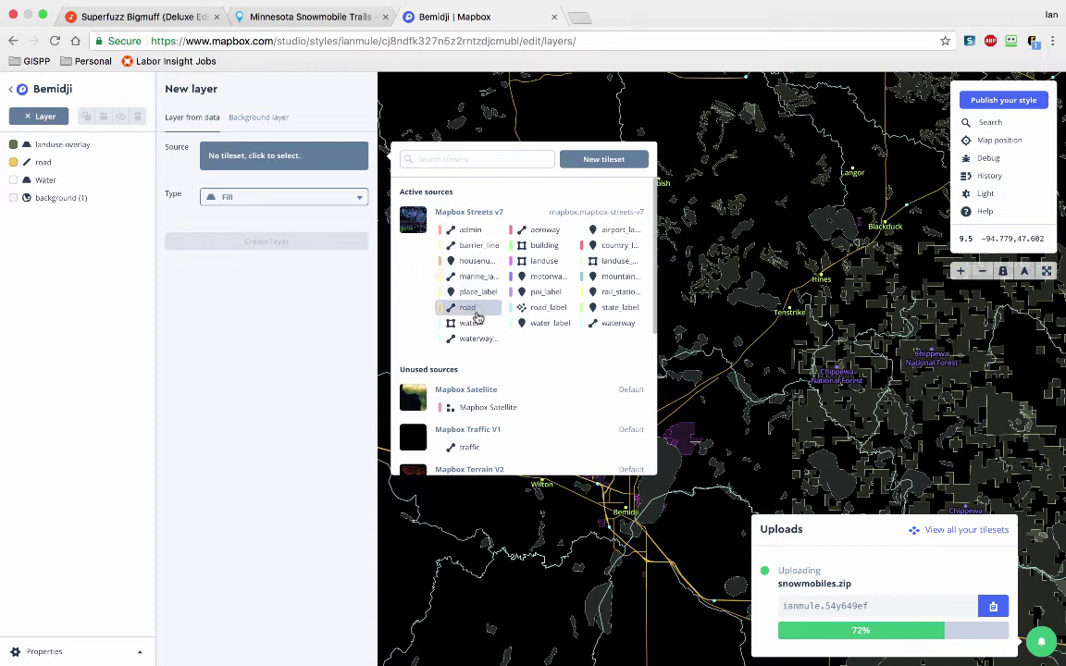
pyautogui.scroll(-5, 477, 317)
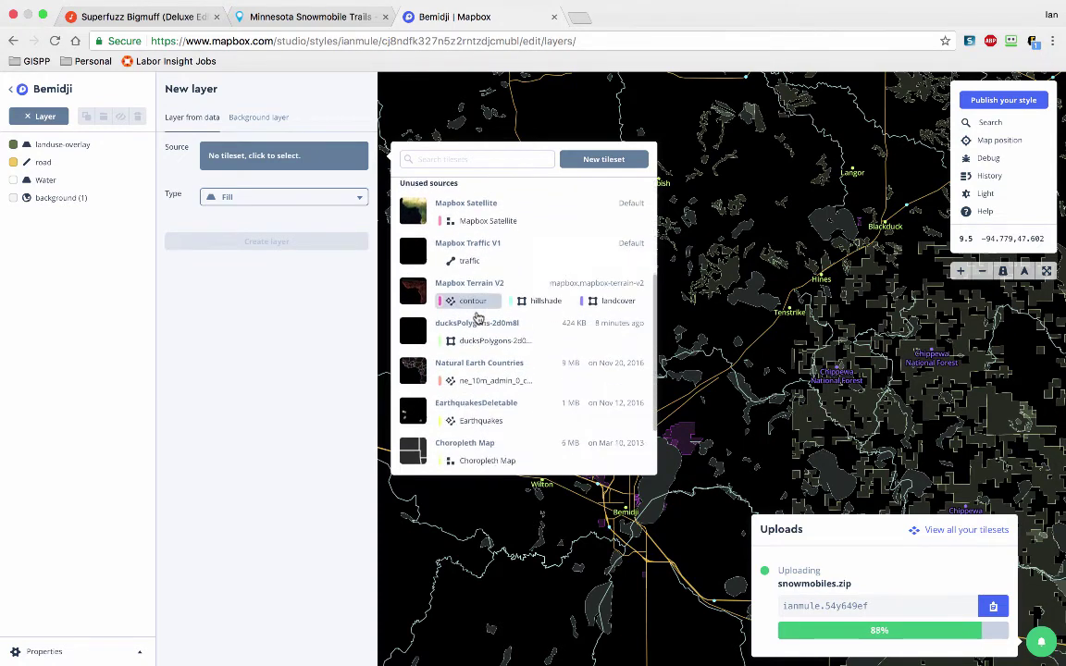
pyautogui.scroll(-2, 476, 318)
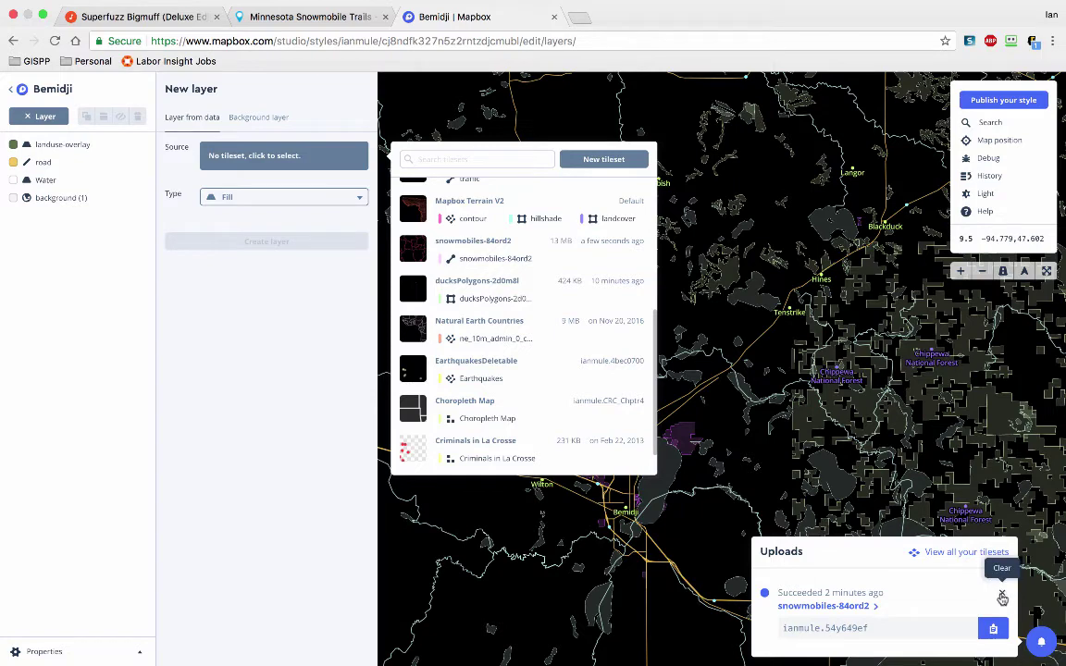
pyautogui.click(1003, 597)
pyautogui.scroll(-1, 544, 389)
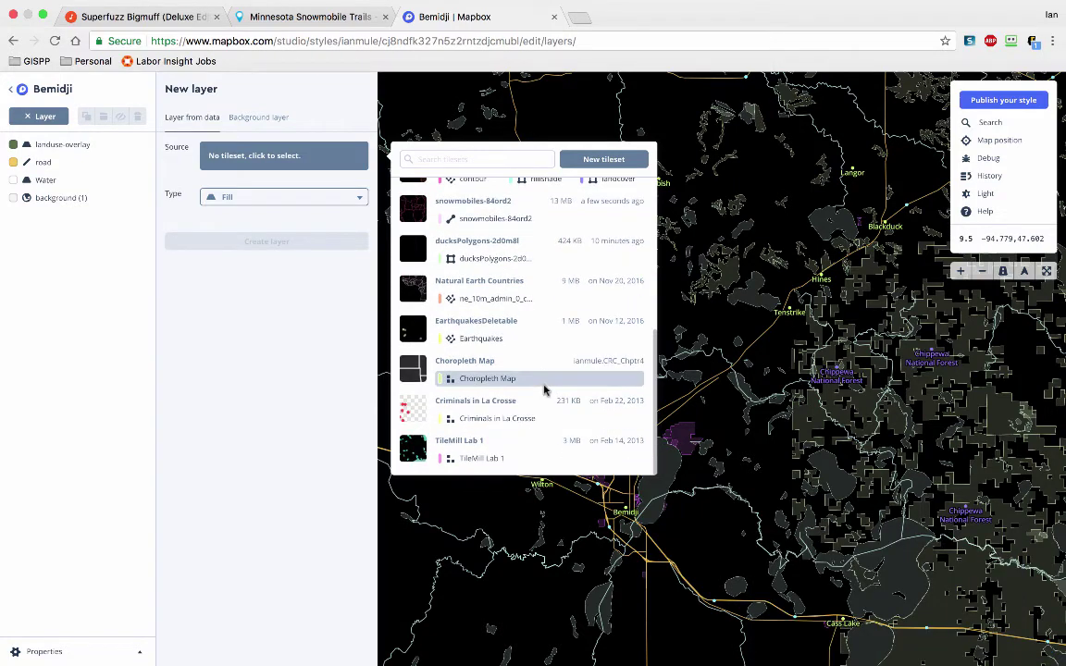
pyautogui.scroll(4, 545, 389)
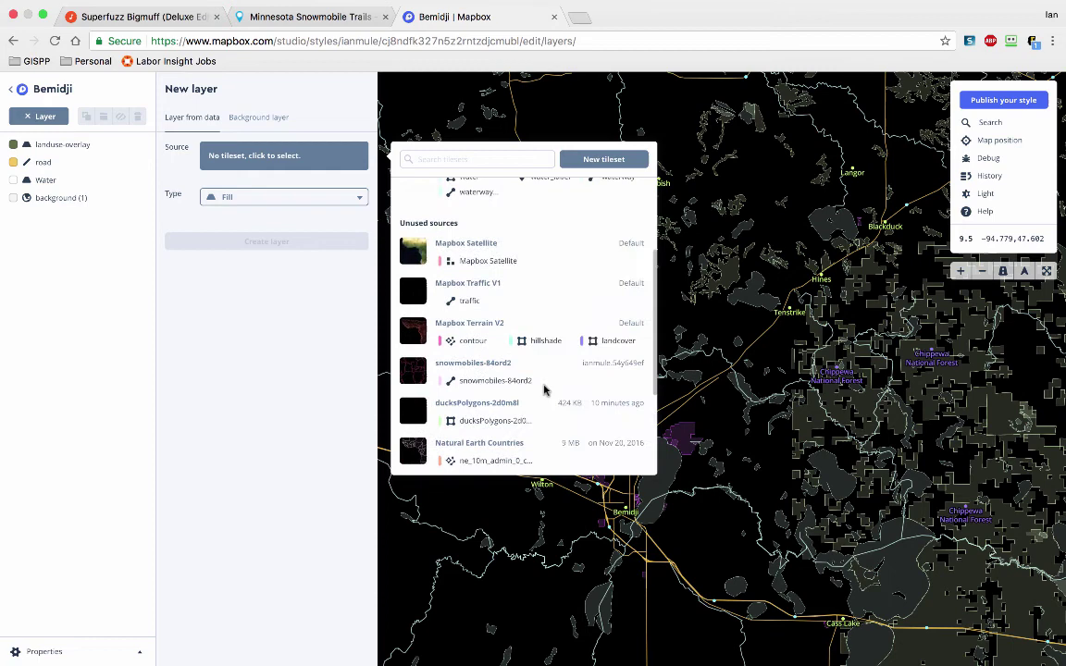
# Step: Set the new layer's source to snowmobiles-84ord2 and its type to Line
pyautogui.click(483, 383)
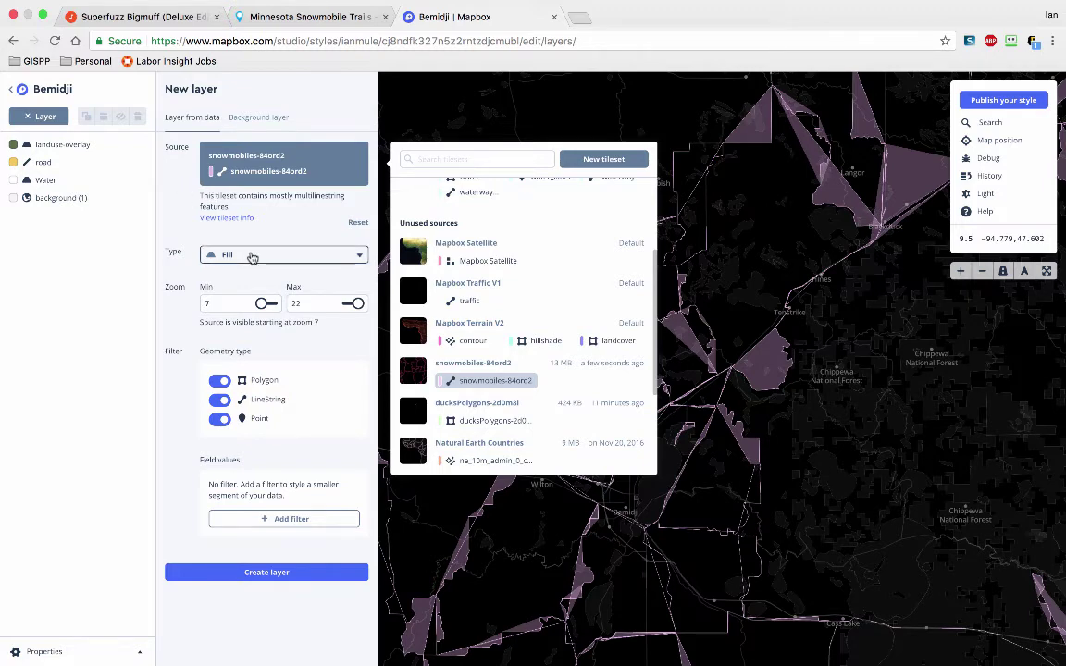
pyautogui.click(252, 257)
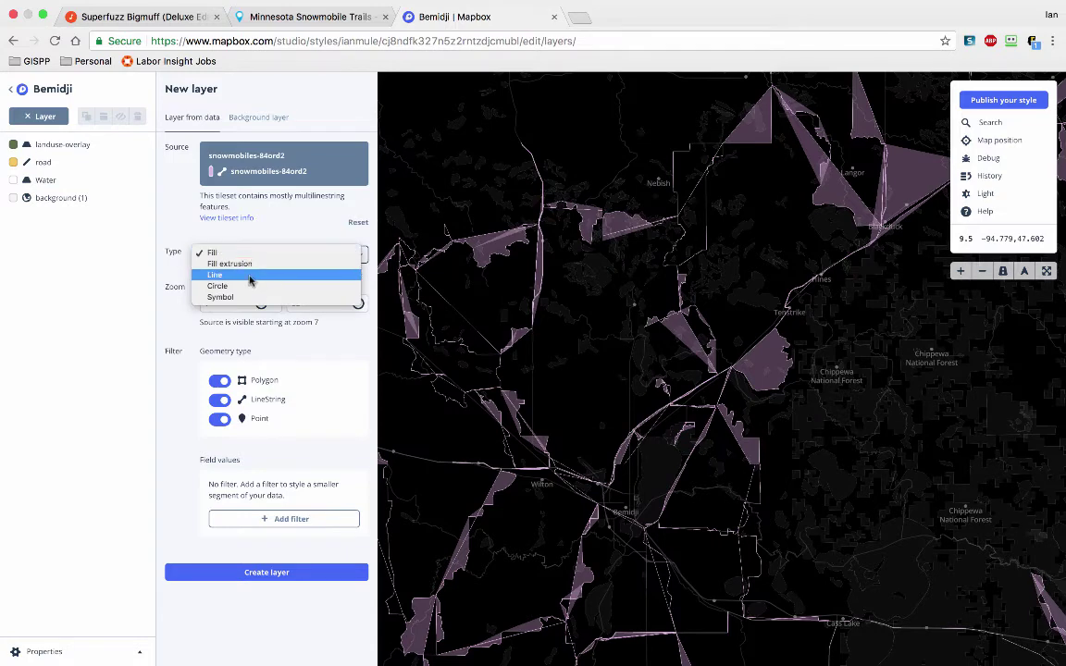
pyautogui.click(251, 275)
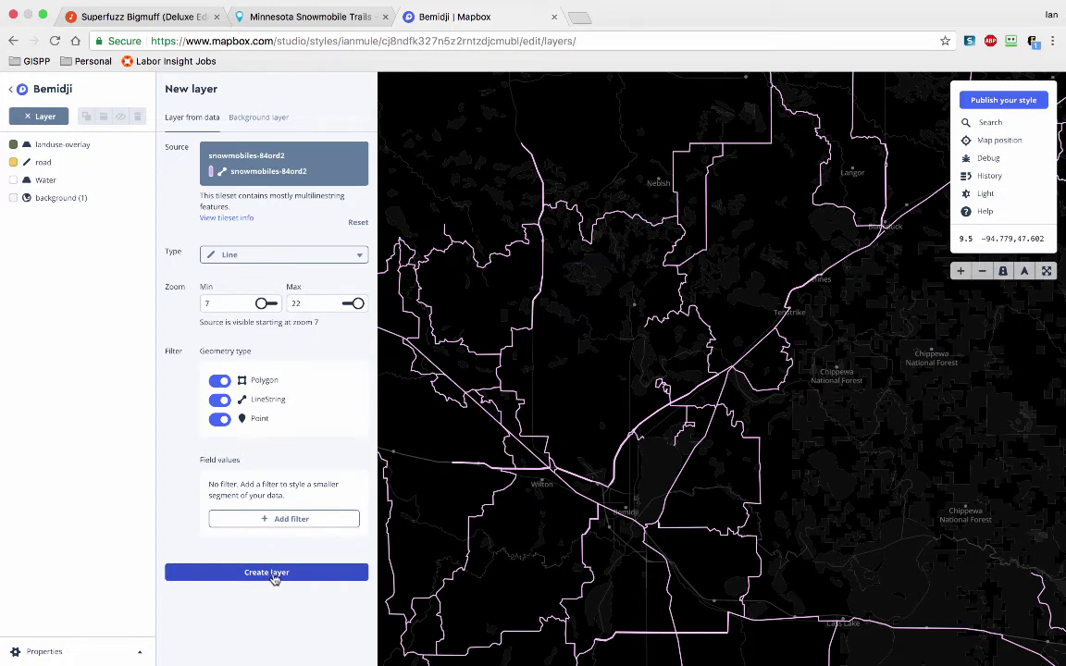
# Step: Create the snowmobiles-84ord2 layer, move it directly above road, and zoom in around the Bemidji lakeshore
pyautogui.click(274, 576)
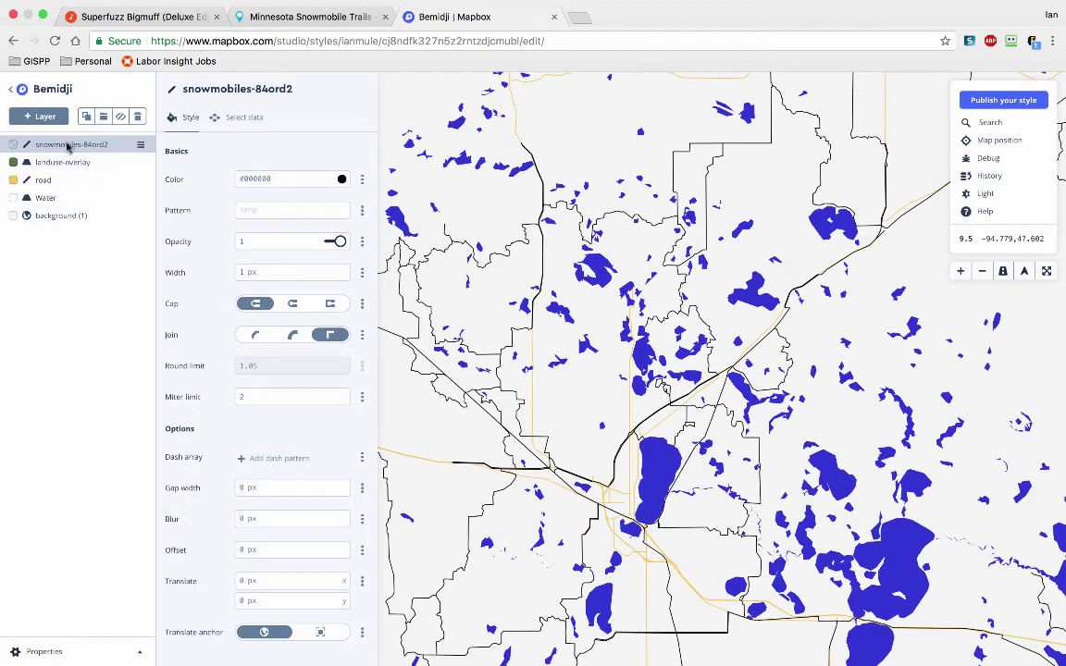
pyautogui.moveTo(67, 147); pyautogui.dragTo(79, 174)
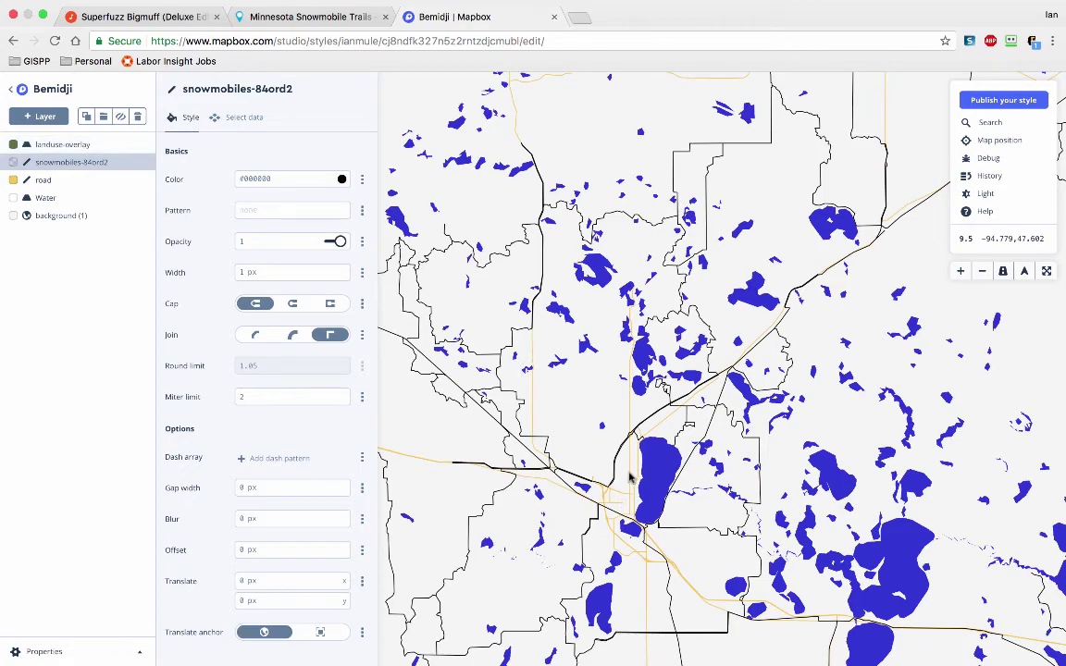
pyautogui.moveTo(629, 476); pyautogui.dragTo(591, 475)
pyautogui.scroll(3, 583, 478)
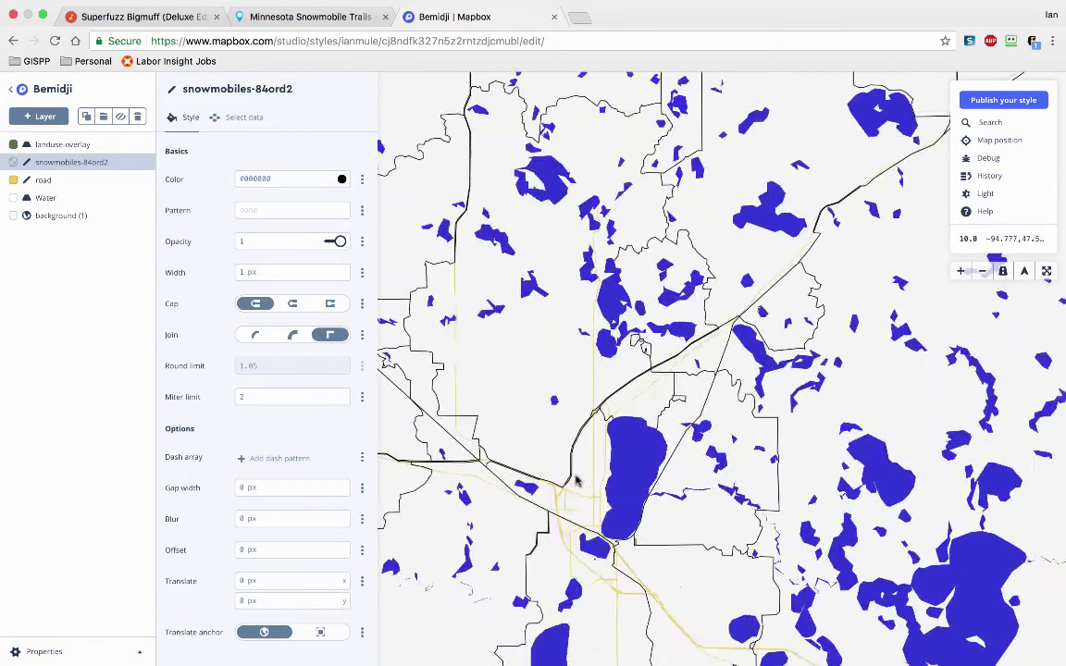
pyautogui.scroll(10, 575, 480)
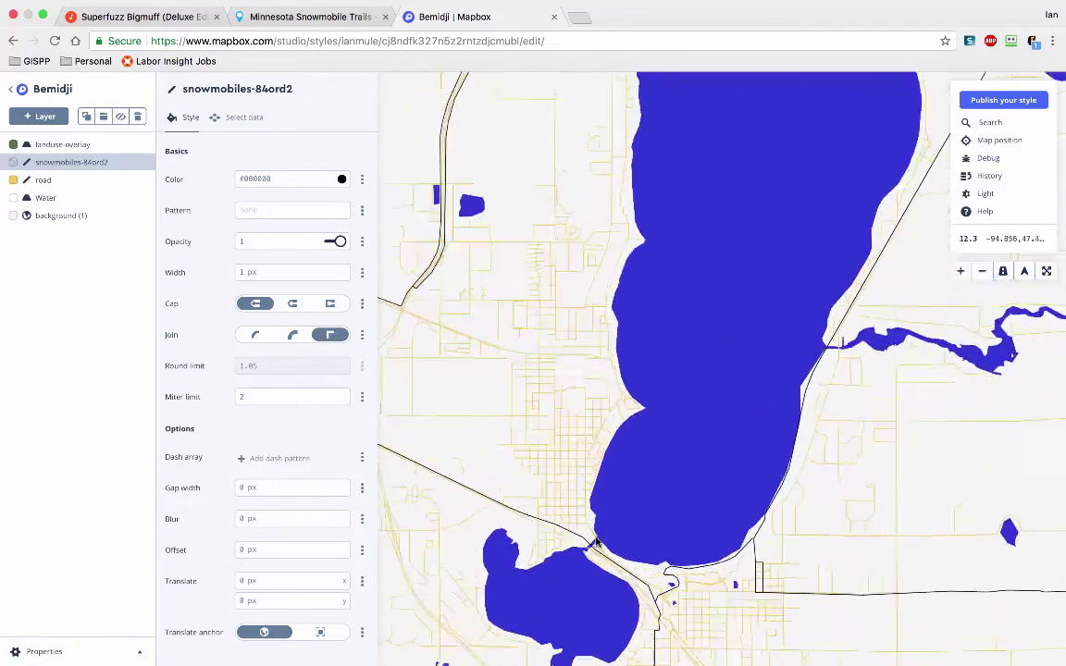
pyautogui.scroll(8, 759, 597)
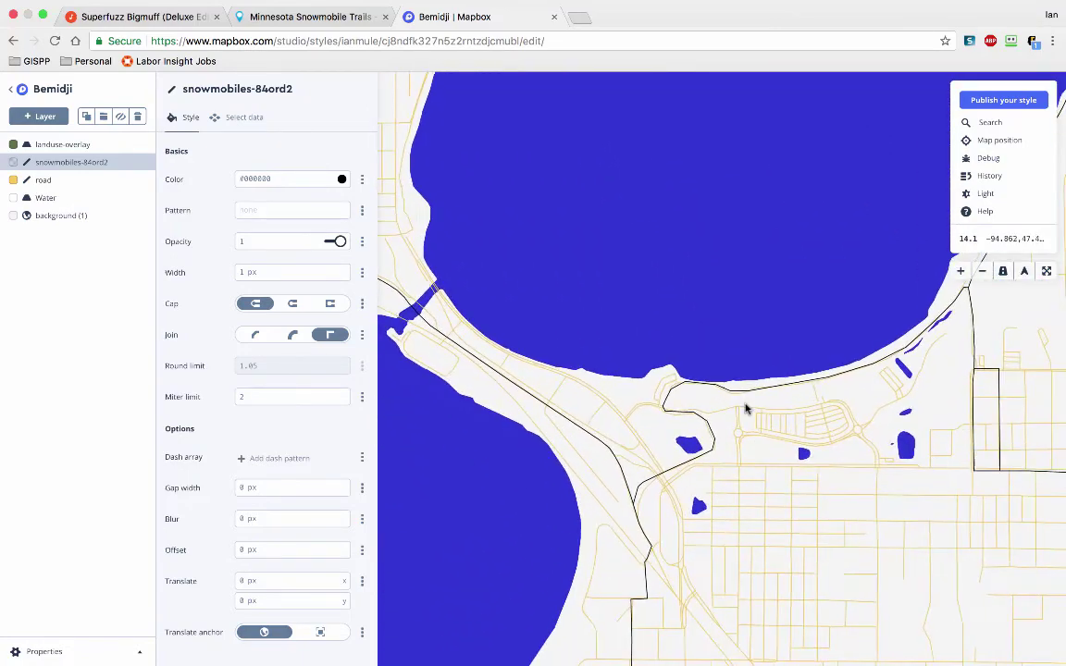
pyautogui.moveTo(745, 407); pyautogui.dragTo(599, 426)
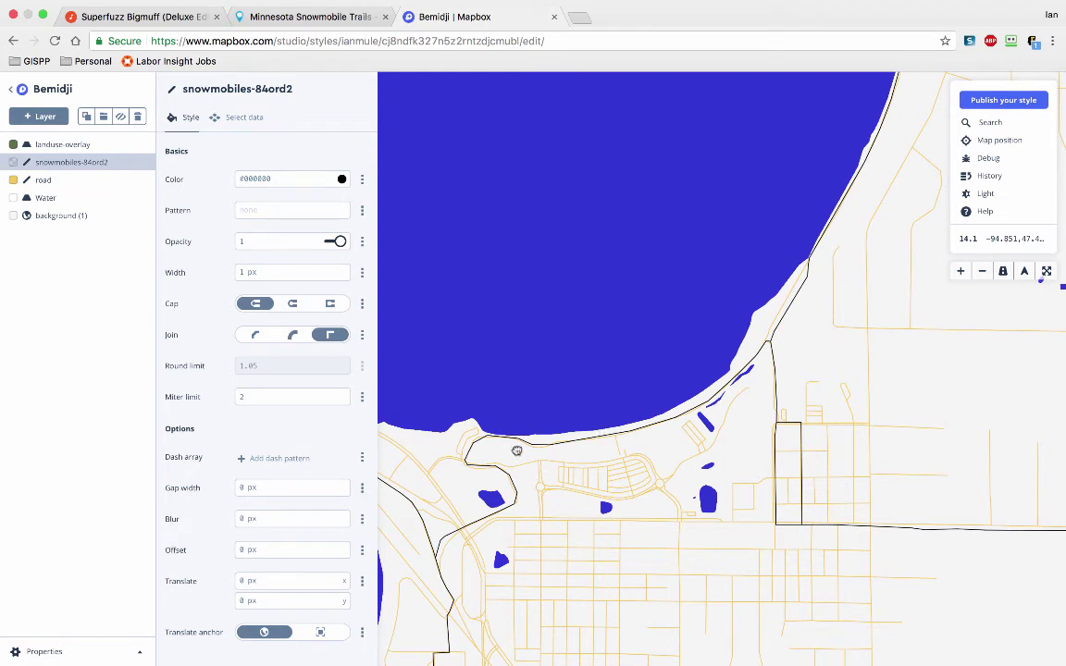
pyautogui.moveTo(465, 407); pyautogui.dragTo(510, 435)
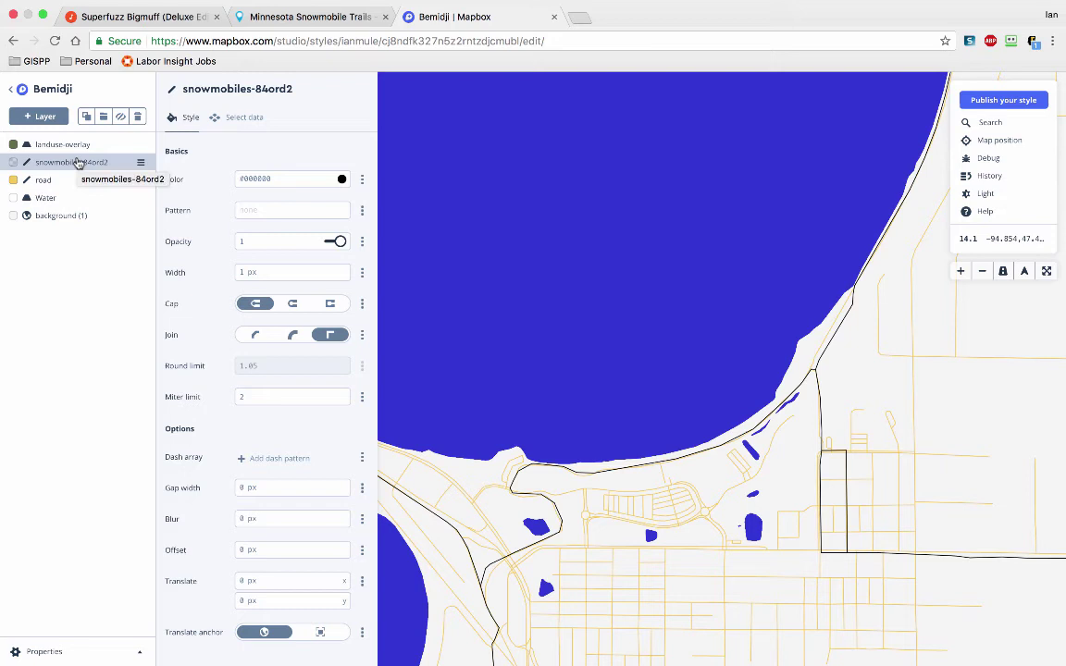
# Step: Change the snowmobile trail line colour from black to turquoise hsl(190, 83%, 53%)
pyautogui.click(79, 163)
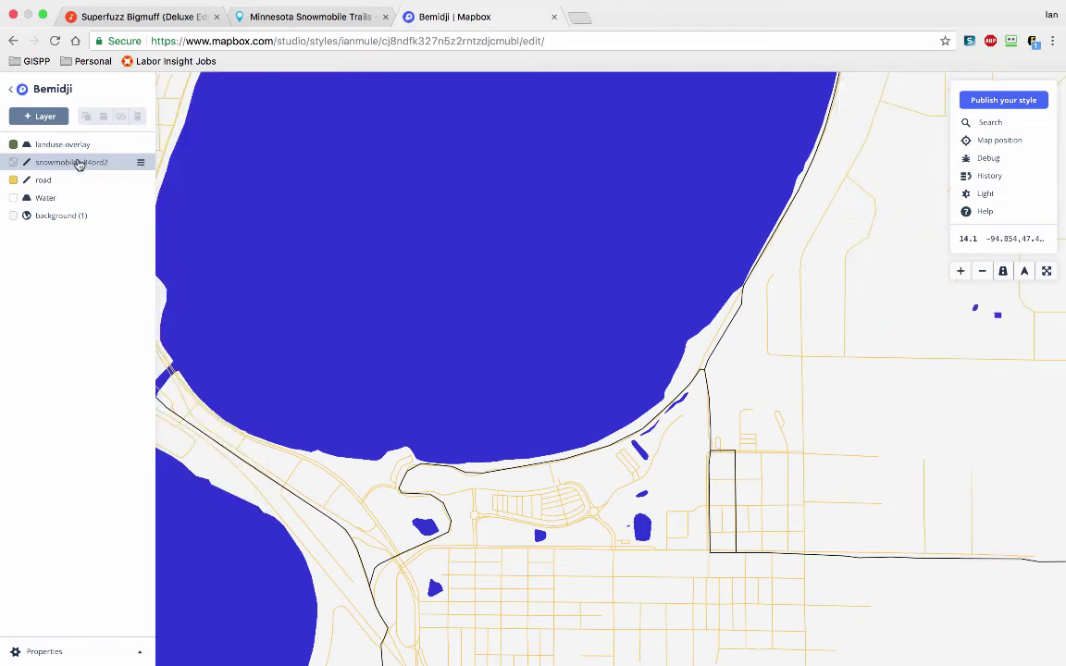
pyautogui.click(79, 163)
pyautogui.click(278, 179)
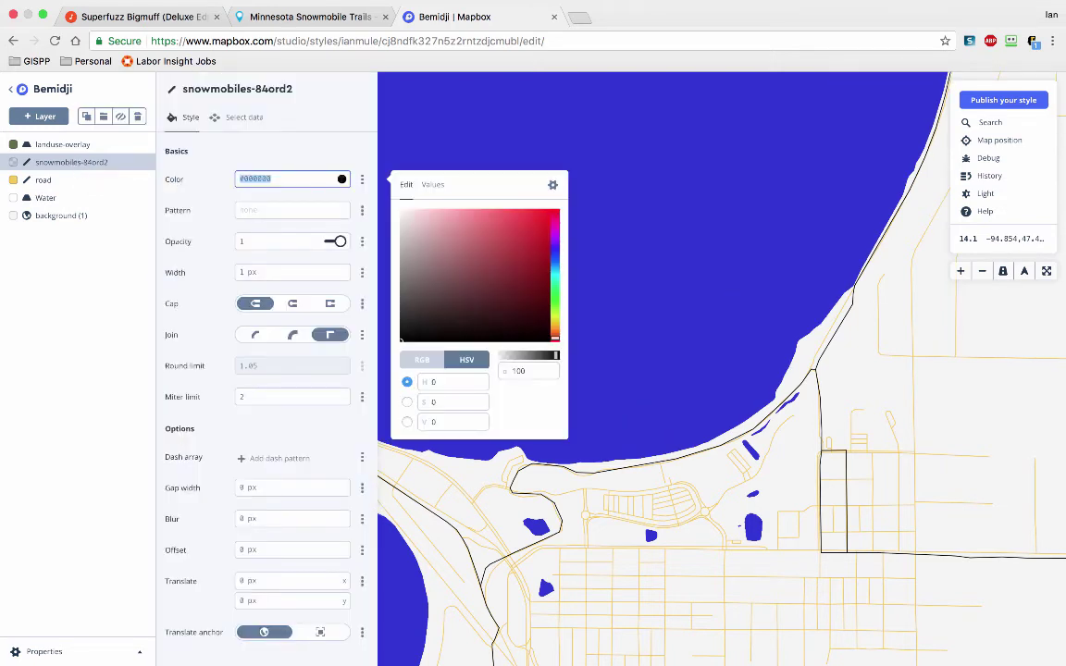
pyautogui.click(556, 271)
pyautogui.moveTo(529, 254)
pyautogui.mouseDown()
pyautogui.moveTo(480, 209)
pyautogui.moveTo(538, 214)
pyautogui.moveTo(526, 219)
pyautogui.mouseUp()
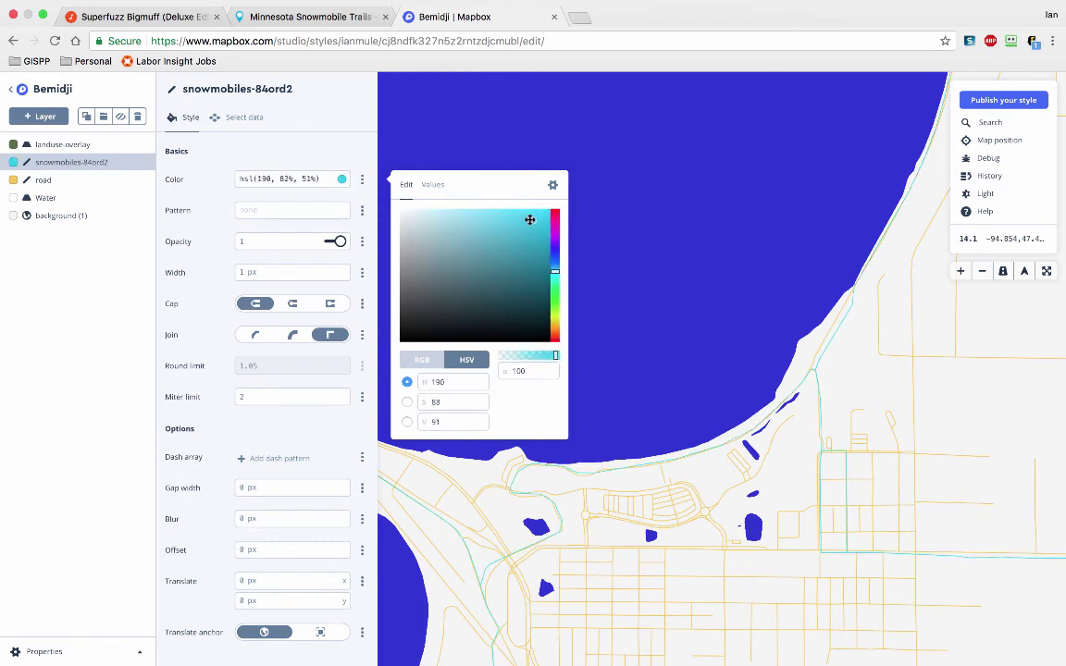
pyautogui.click(440, 140)
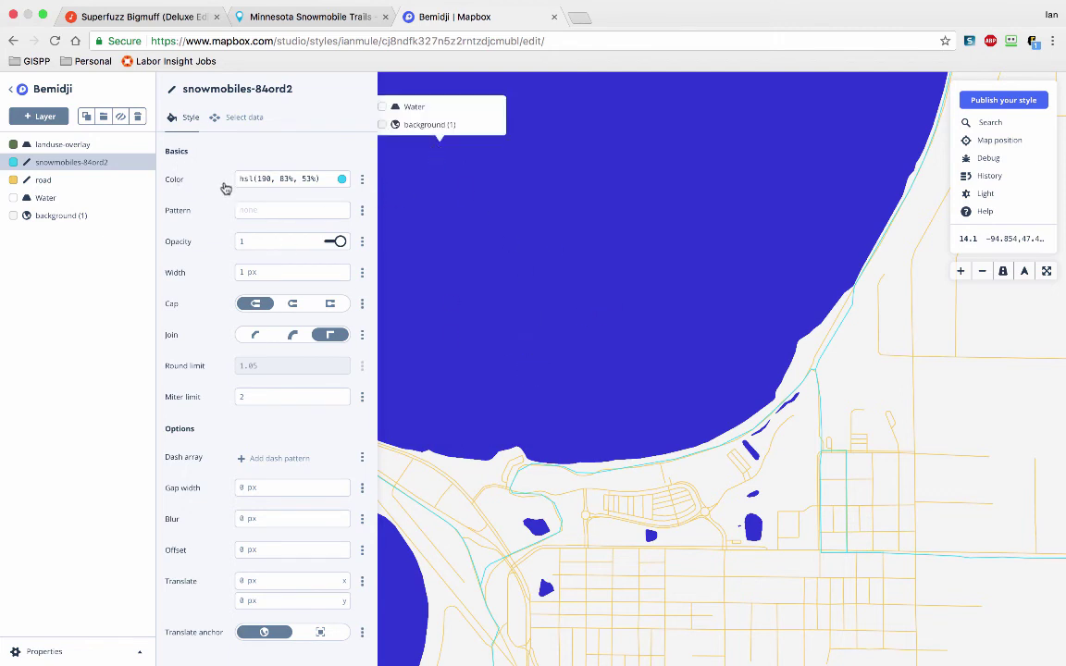
pyautogui.moveTo(212, 187)
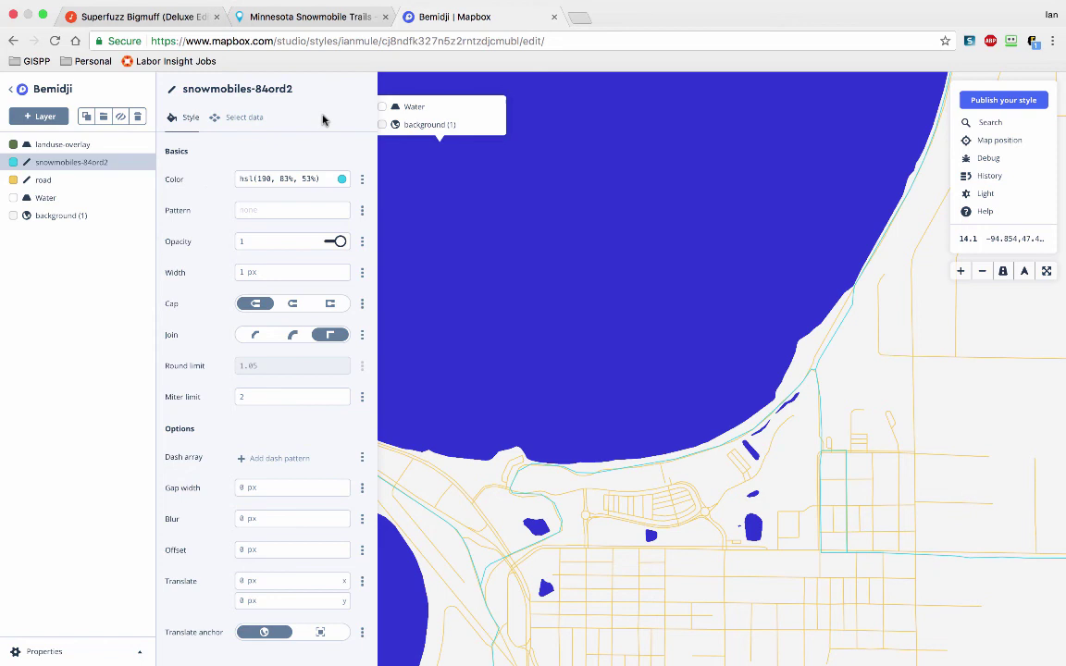